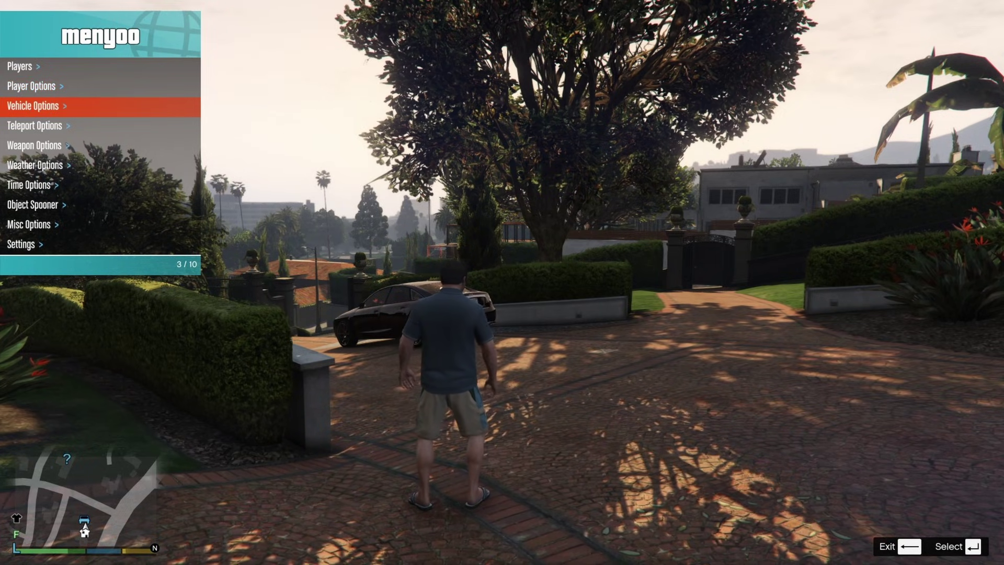
# Arrow down the Menyoo menu to Weather Options and enter it.
pyautogui.press('Down')
pyautogui.press('Down')
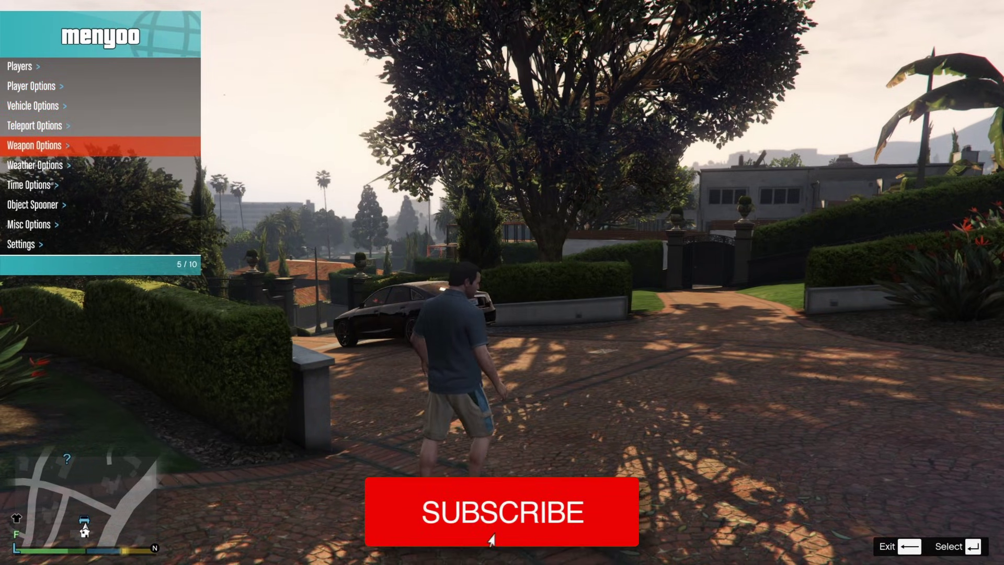
pyautogui.press('Down')
pyautogui.press('Return')
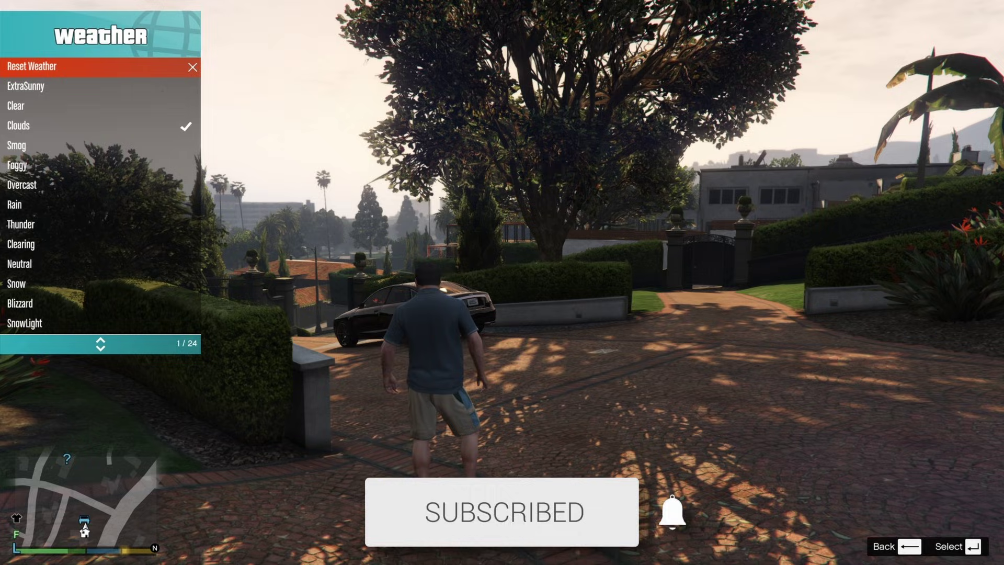
pyautogui.press('Down')
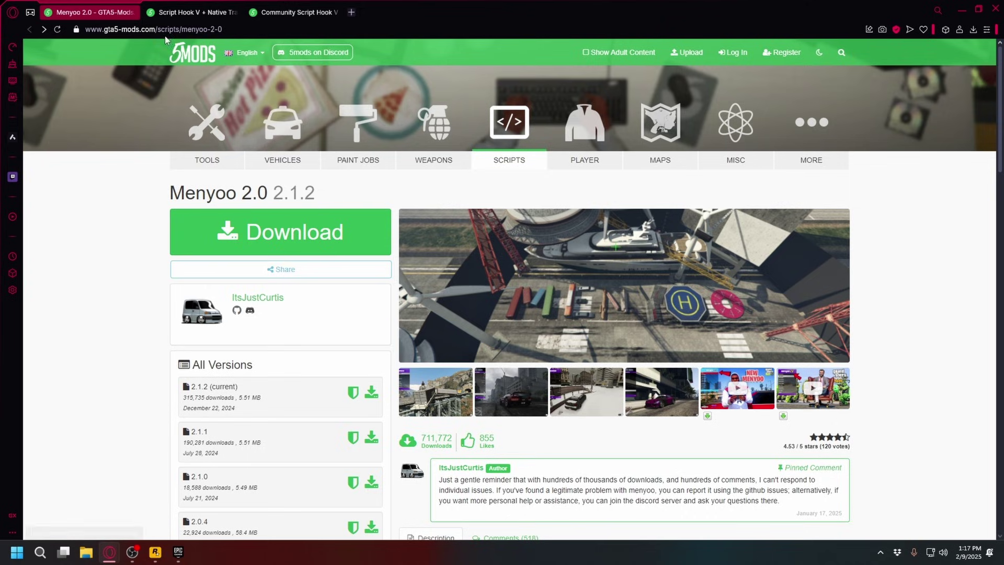
# Download the Menyoo 2.0 zip (928efc-MenyooSP.zip) from GTA5-Mods.com, then go to the Script Hook V tab.
pyautogui.hotkey('ctrl', 'Tab')
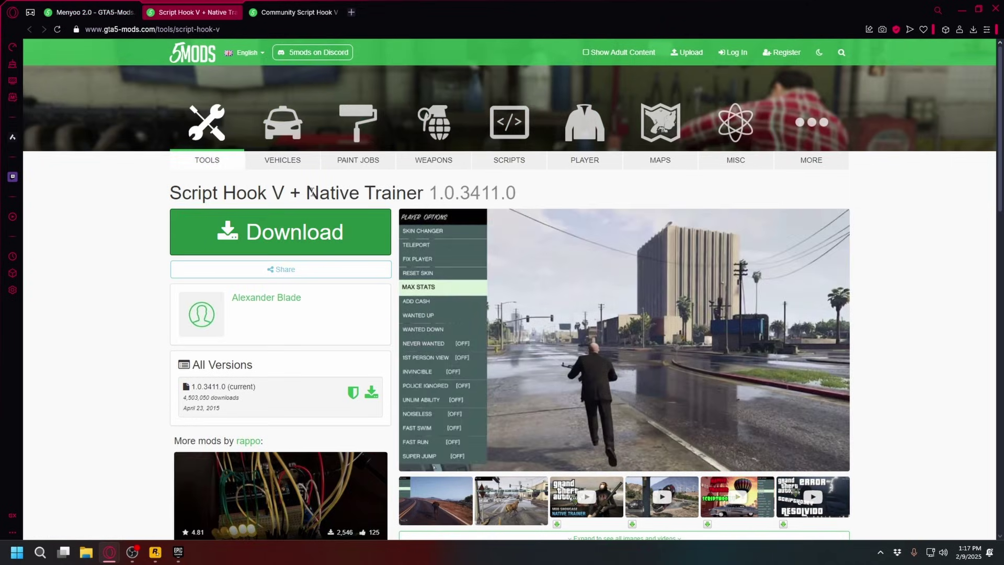
pyautogui.hotkey('ctrl', 'Tab')
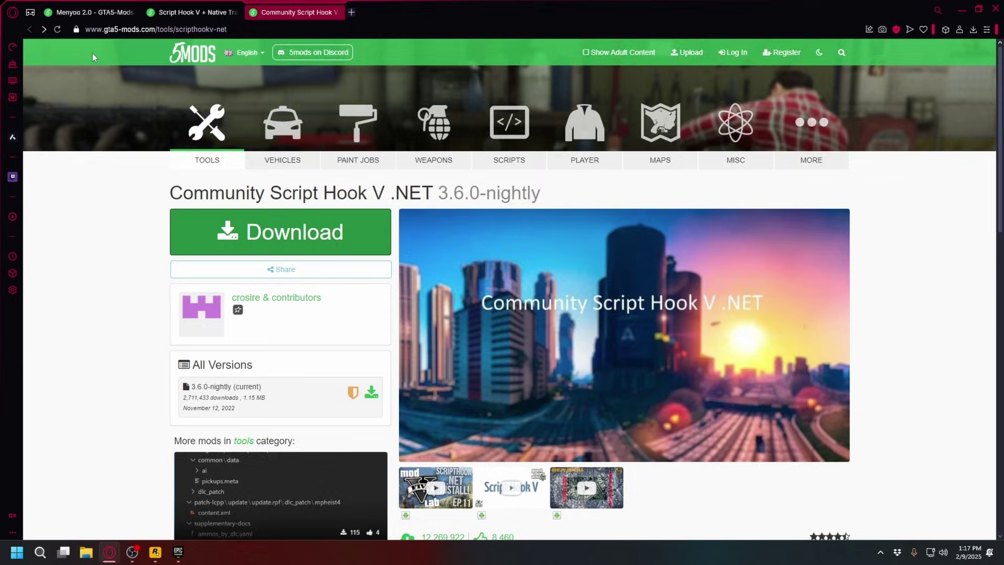
pyautogui.hotkey('ctrl', 'Tab')
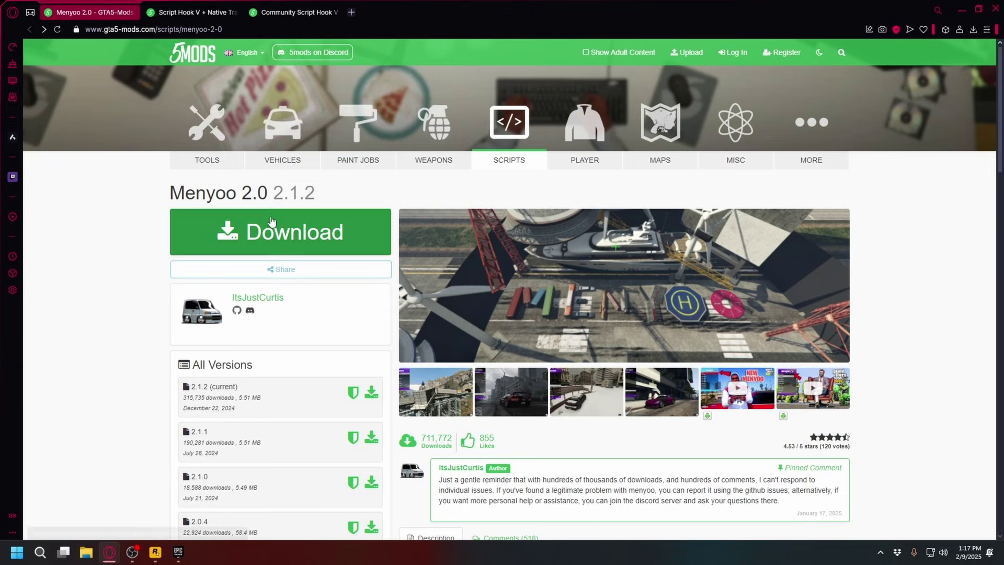
pyautogui.click(264, 231)
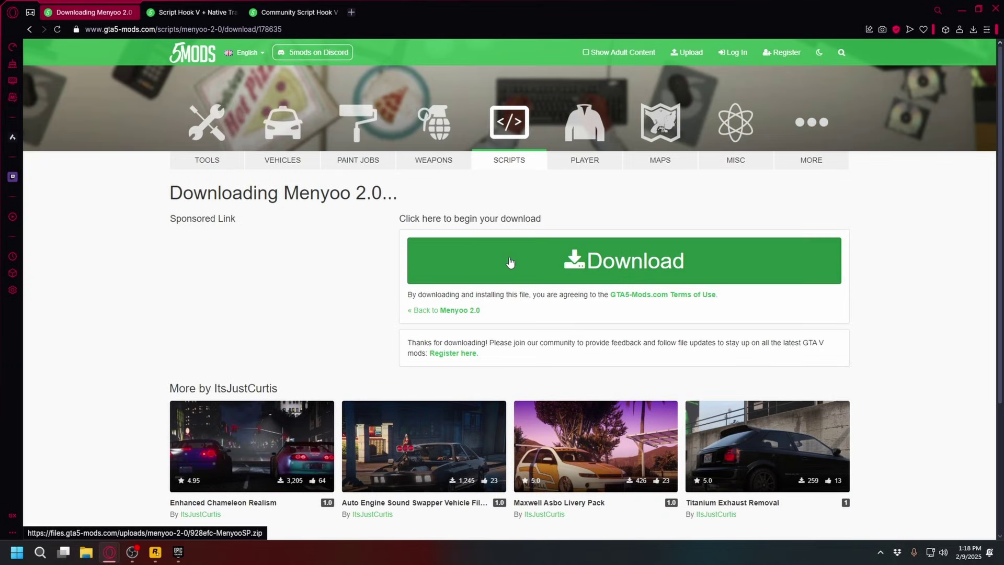
pyautogui.click(608, 267)
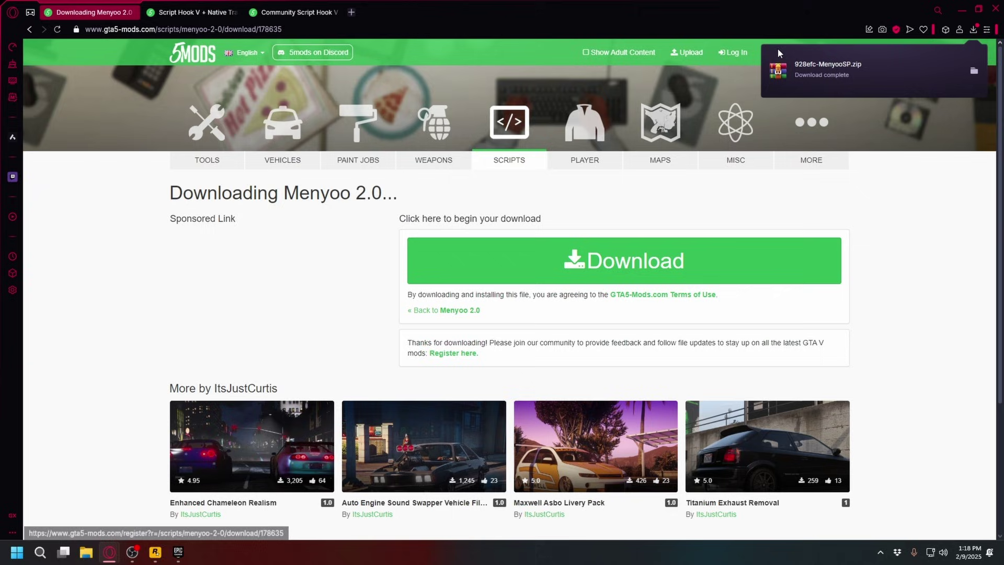
pyautogui.click(194, 12)
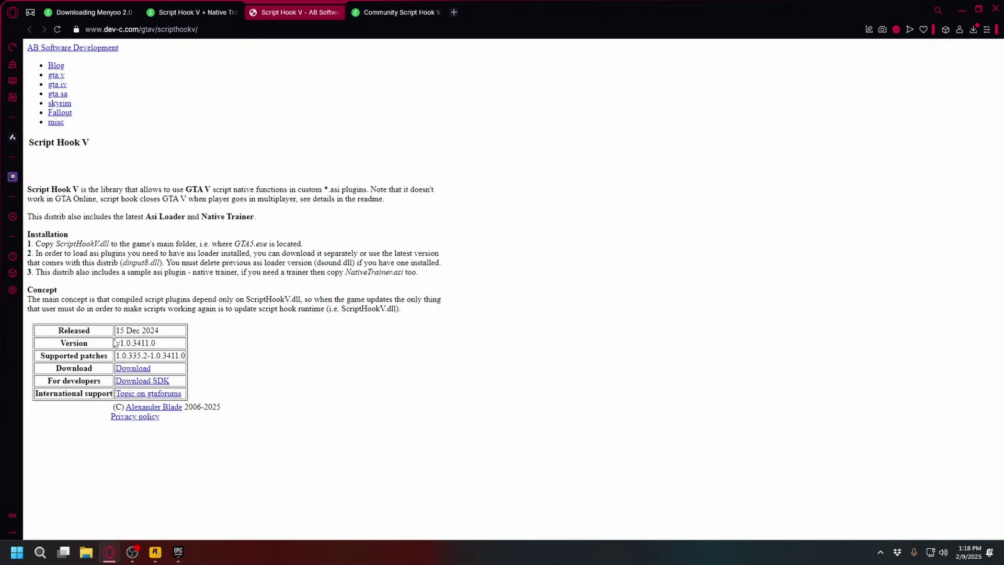
# Download ScriptHookV_1.0.3411.0.zip and ScriptHookVDotNet-v3.7.0-nightly.17.zip.
pyautogui.click(133, 369)
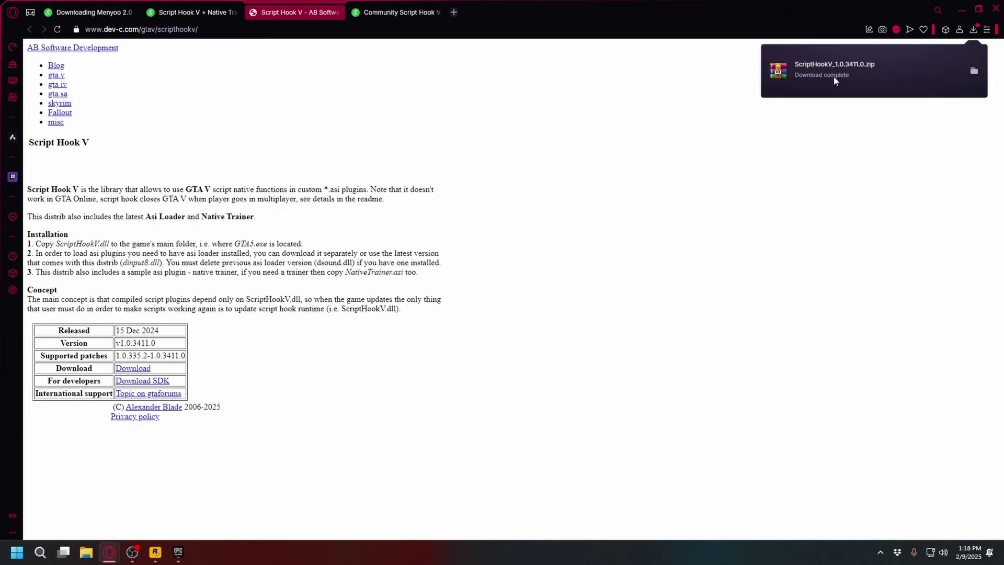
pyautogui.click(396, 12)
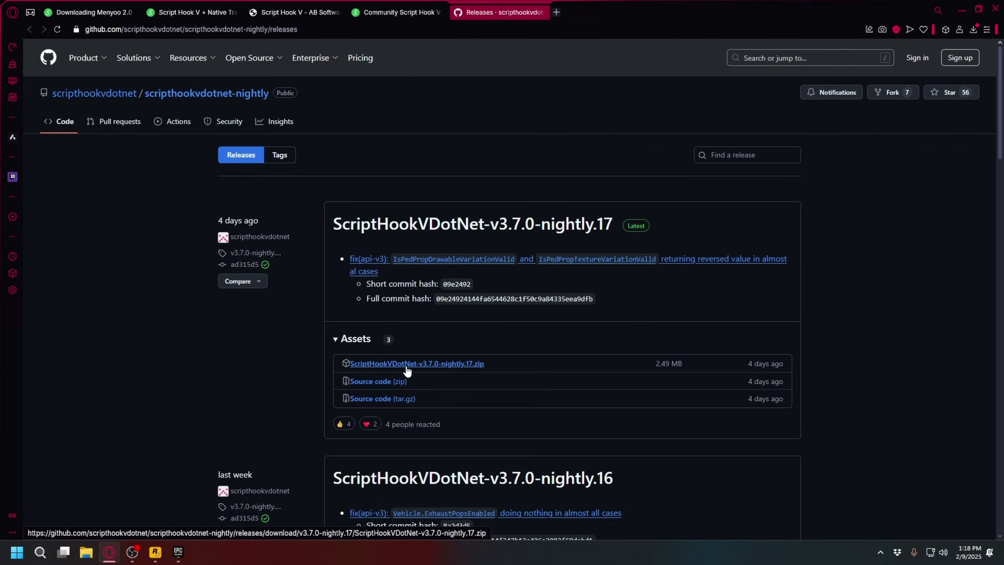
pyautogui.click(479, 368)
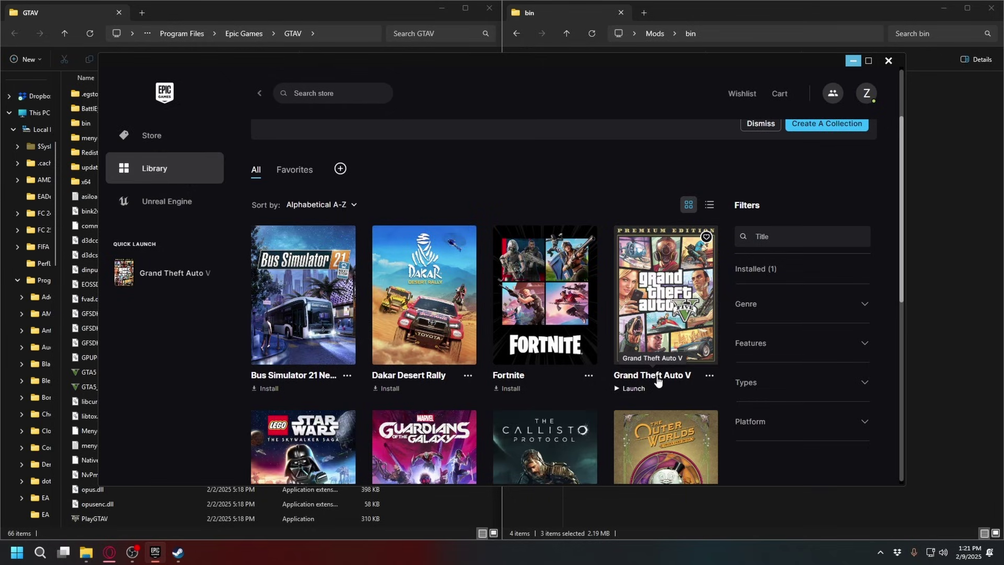
# Open the Manage settings for Grand Theft Auto V in the Epic Games library.
pyautogui.click(710, 377)
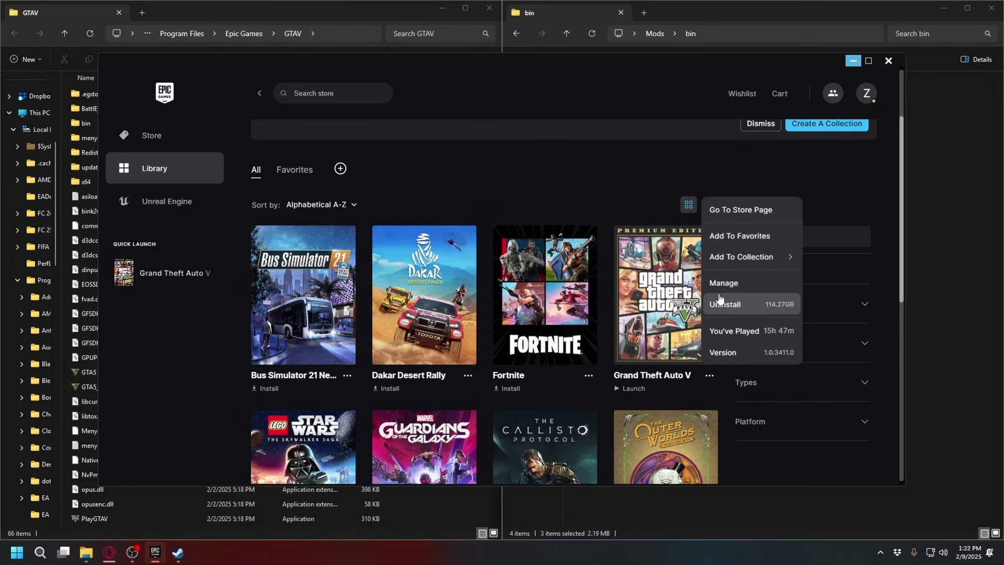
pyautogui.click(710, 377)
pyautogui.click(709, 377)
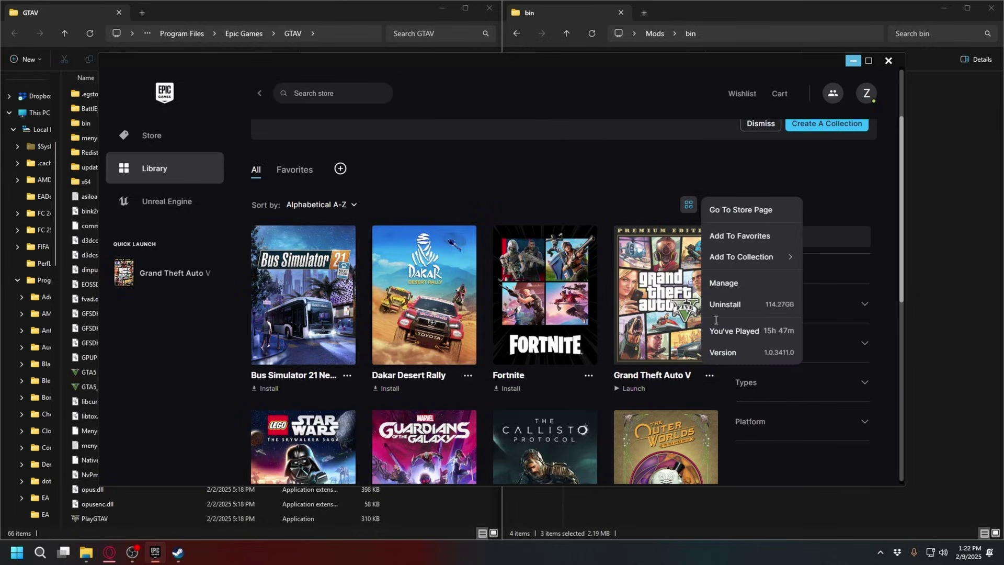
pyautogui.click(730, 283)
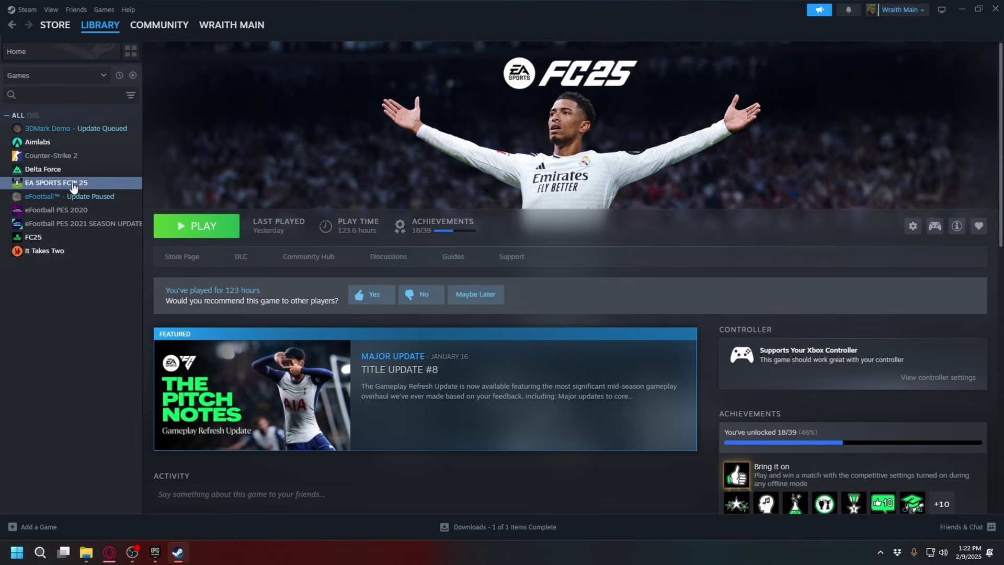
# Bring up the Manage submenu for EA SPORTS FC 25 in the Steam library.
pyautogui.rightClick(73, 185)
pyautogui.moveTo(108, 248)
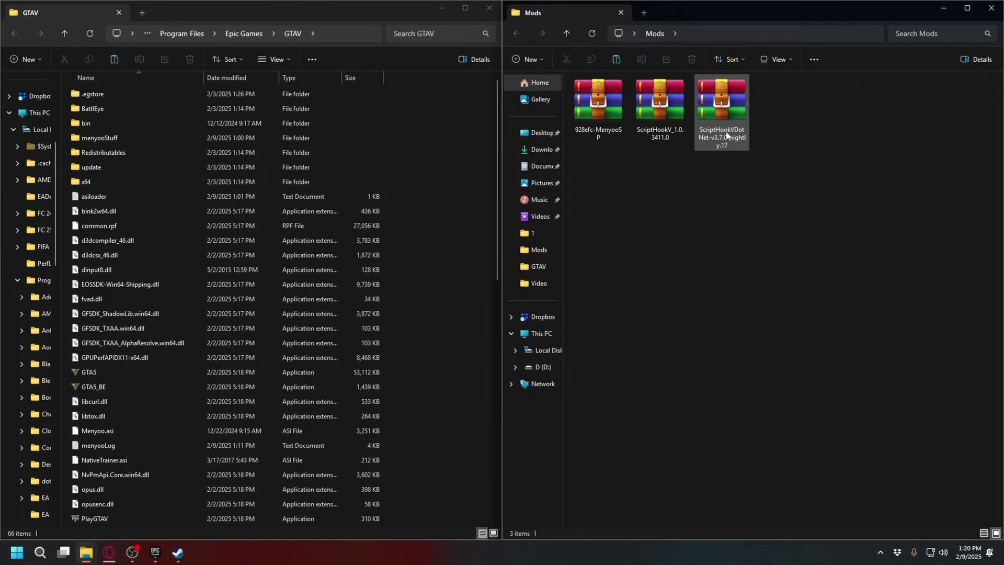
# Extract the ScriptHookV_1.0.3411.0 archive into the Mods folder.
pyautogui.rightClick(658, 111)
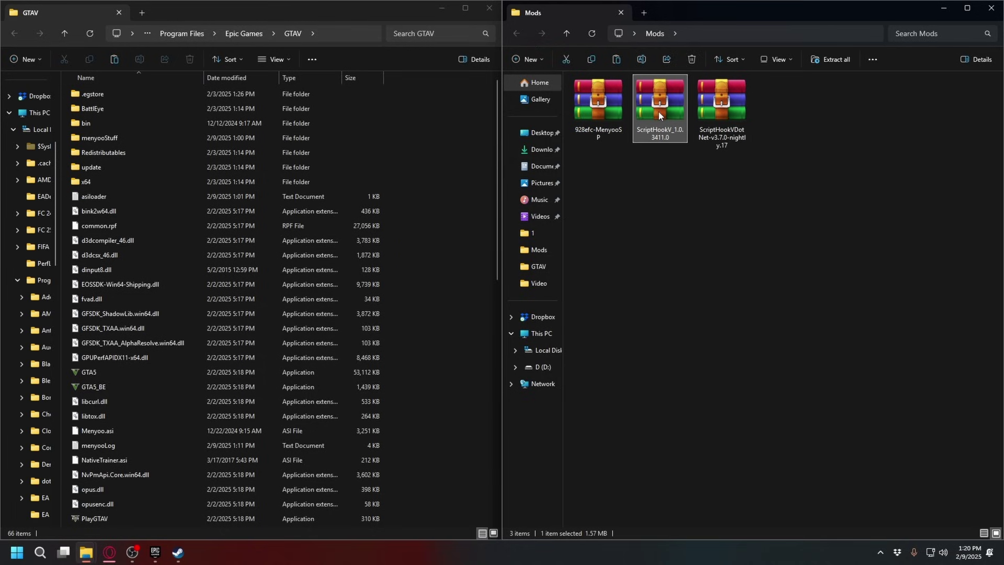
pyautogui.moveTo(696, 312)
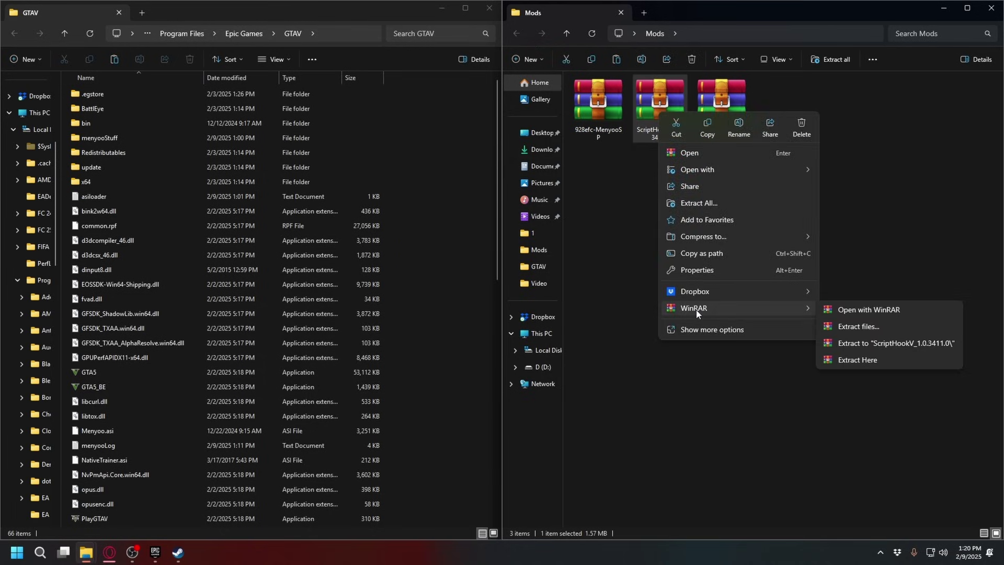
pyautogui.click(866, 361)
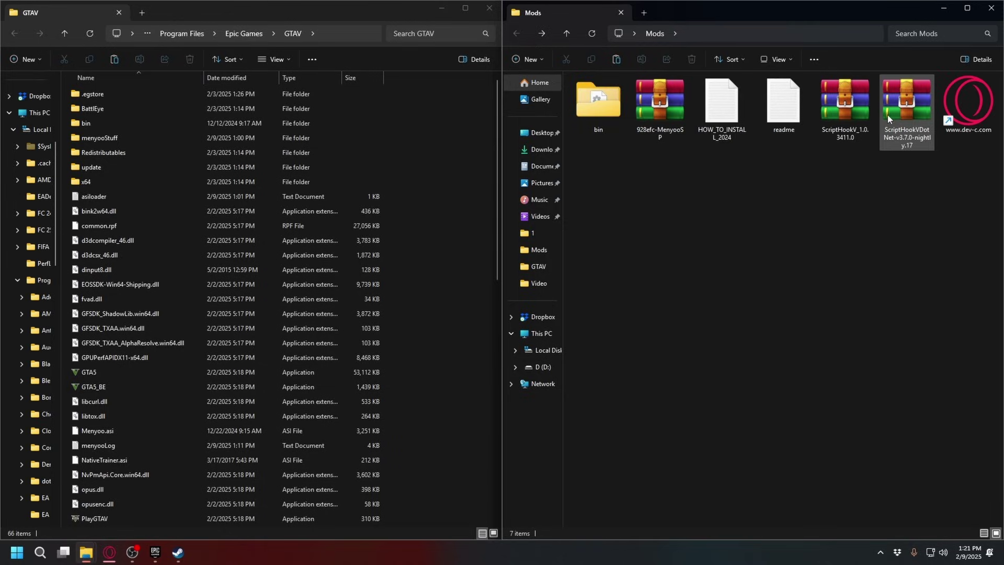
# Move dinput8.dll, NativeTrainer.asi and ScriptHookV.dll from bin into GTAV, then return to Mods.
pyautogui.doubleClick(608, 124)
pyautogui.moveTo(630, 183); pyautogui.dragTo(622, 108)
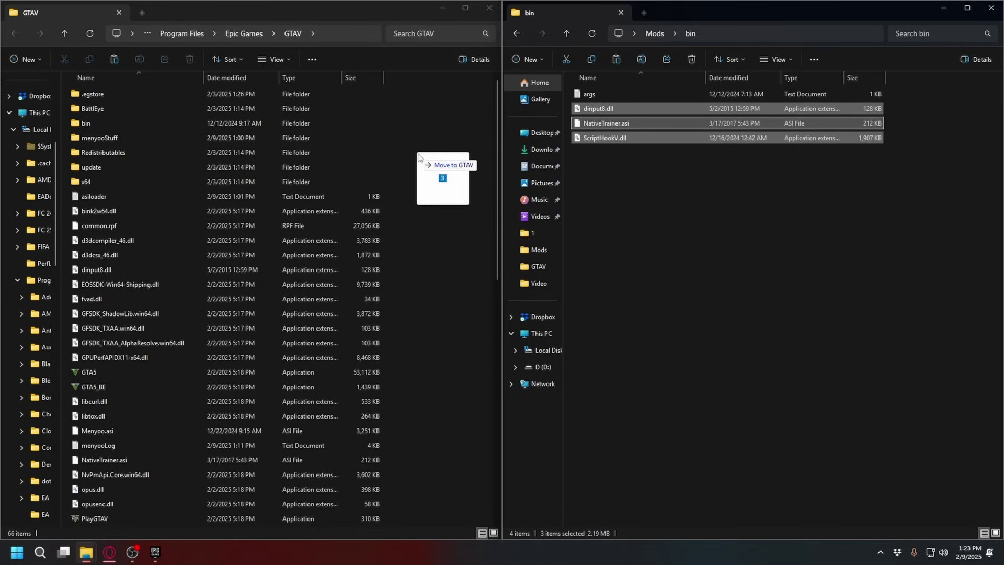
pyautogui.moveTo(418, 157); pyautogui.dragTo(418, 157)
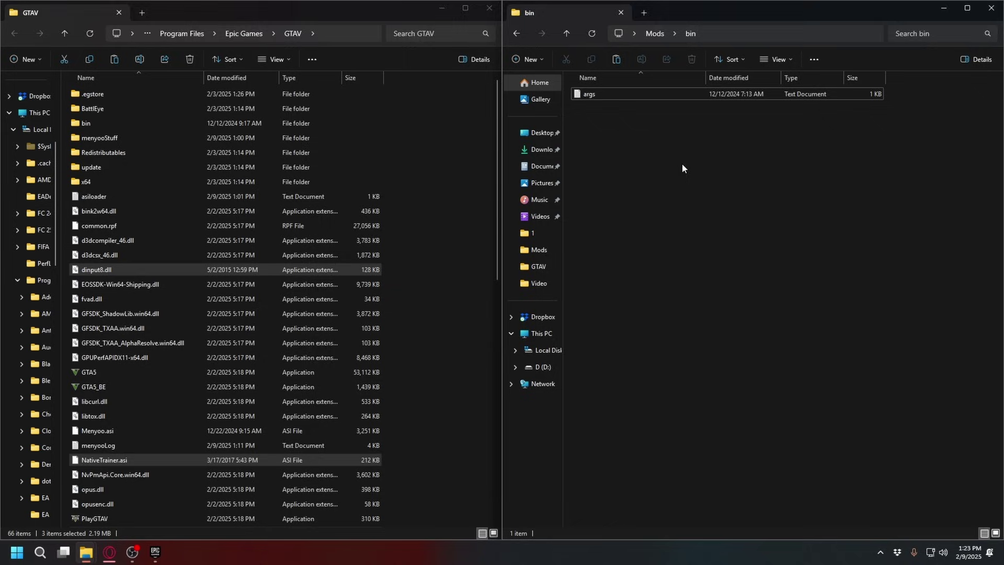
pyautogui.click(515, 33)
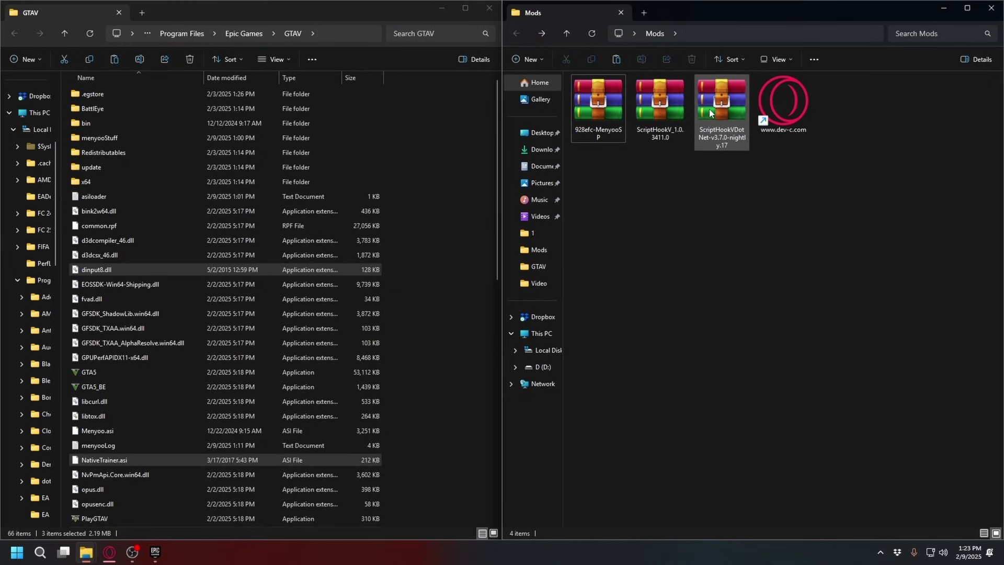
# Extract the ScriptHookVDotNet archive into the Mods folder with WinRAR Extract Here.
pyautogui.rightClick(712, 112)
pyautogui.moveTo(743, 306)
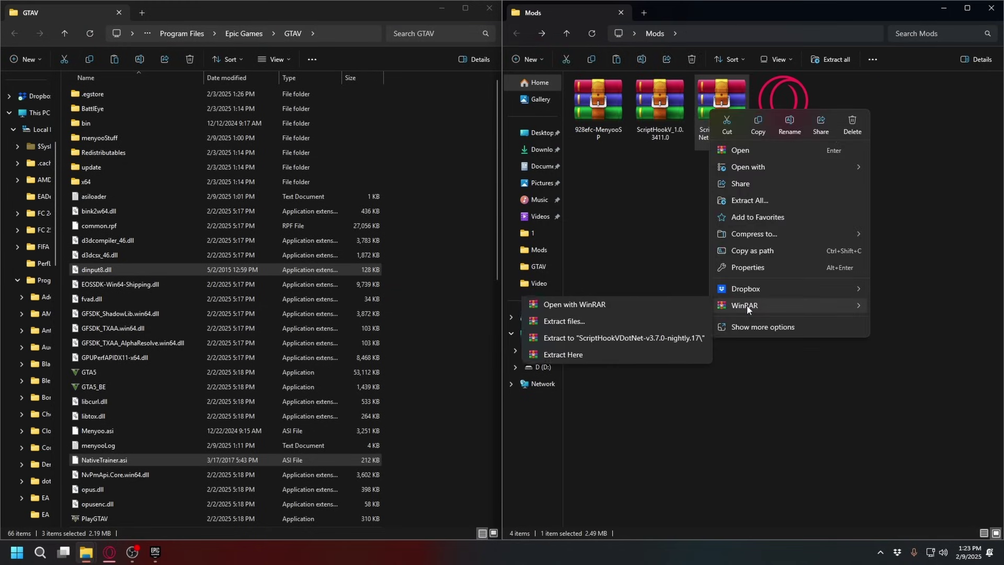
pyautogui.click(568, 358)
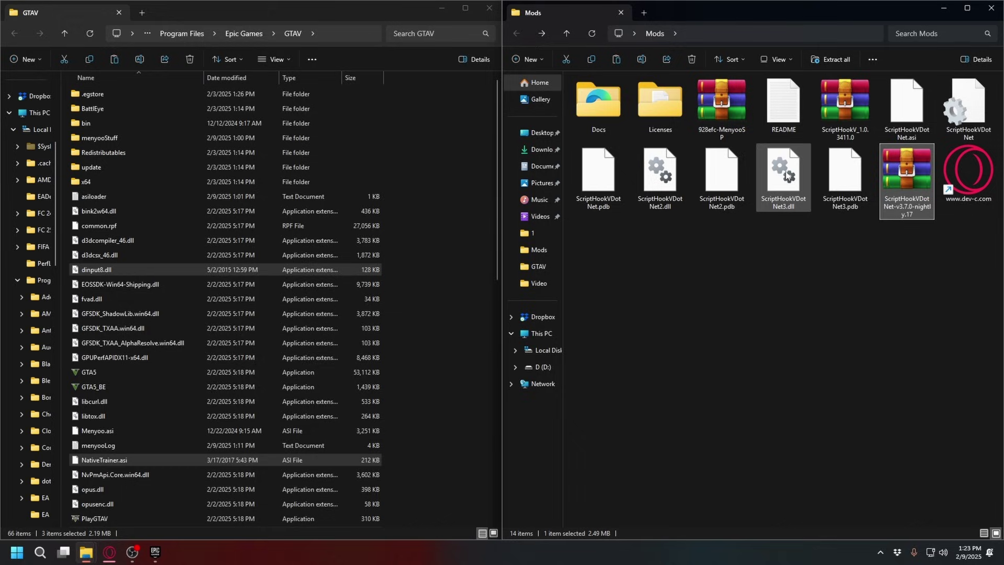
# Move the seven ScriptHookVDotNet files into GTAV, replacing the existing copies.
pyautogui.click(845, 253)
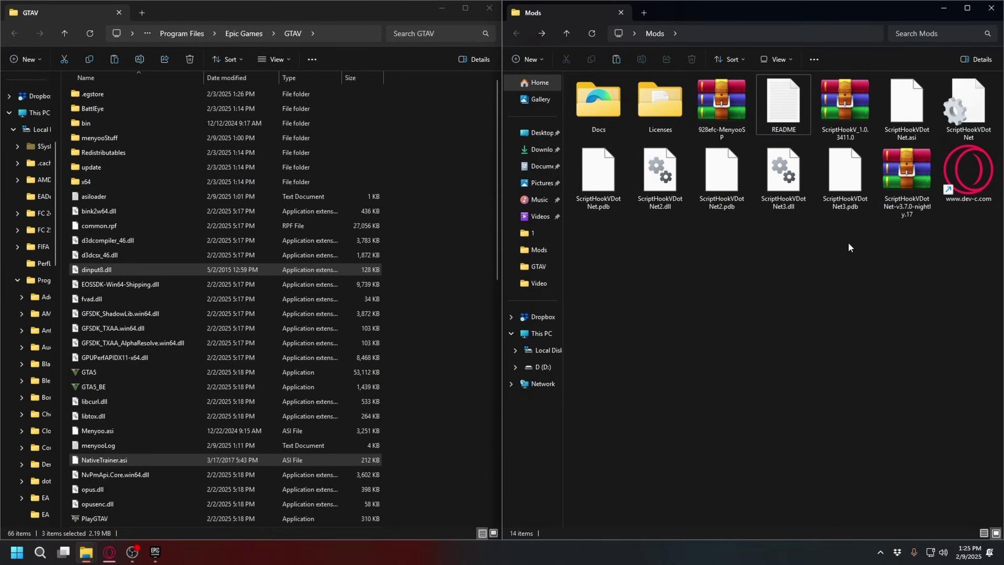
pyautogui.moveTo(849, 243); pyautogui.dragTo(575, 148)
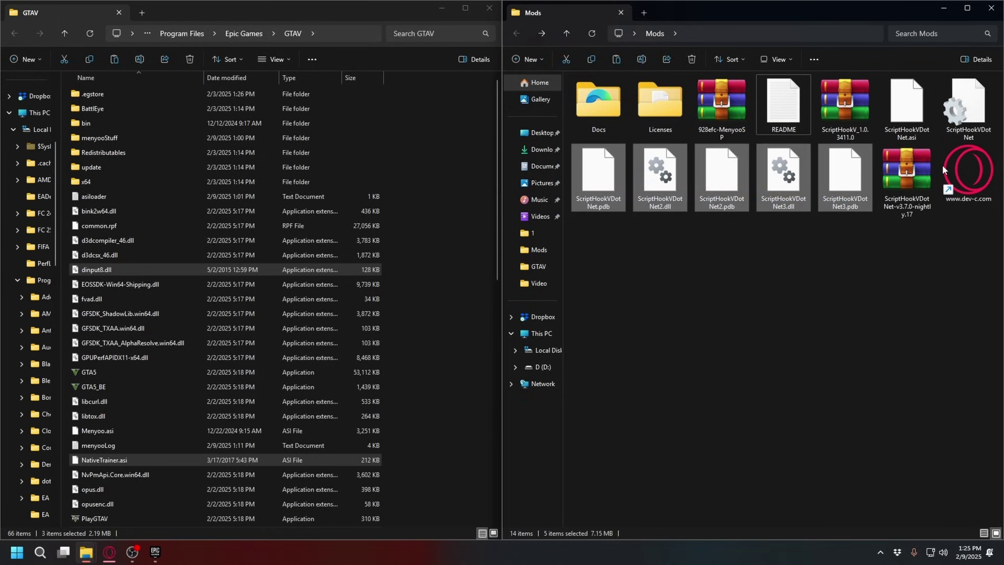
pyautogui.keyDown('ctrl'); pyautogui.click(916, 125); pyautogui.keyUp('ctrl')
pyautogui.keyDown('ctrl'); pyautogui.click(978, 119); pyautogui.keyUp('ctrl')
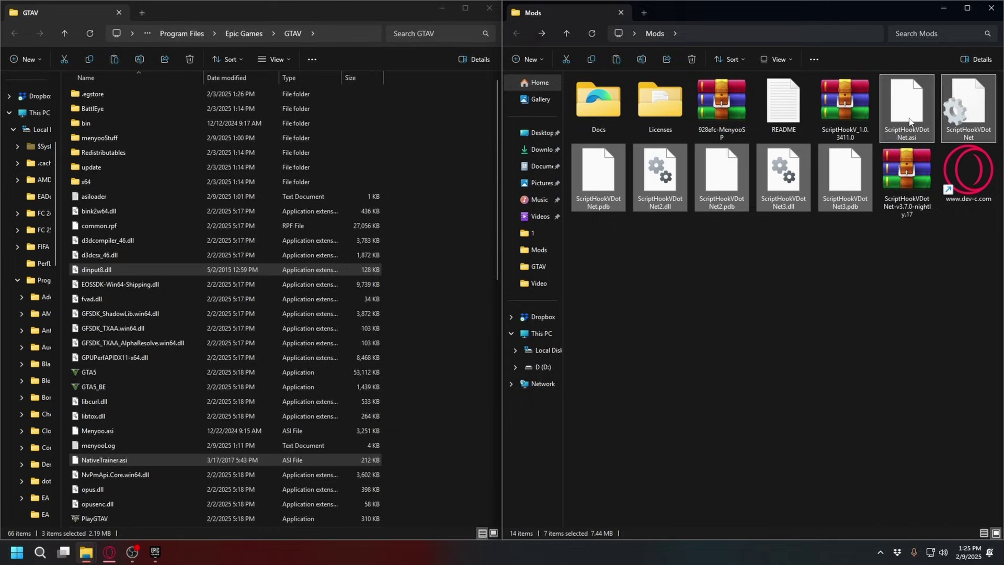
pyautogui.moveTo(909, 117); pyautogui.dragTo(422, 234)
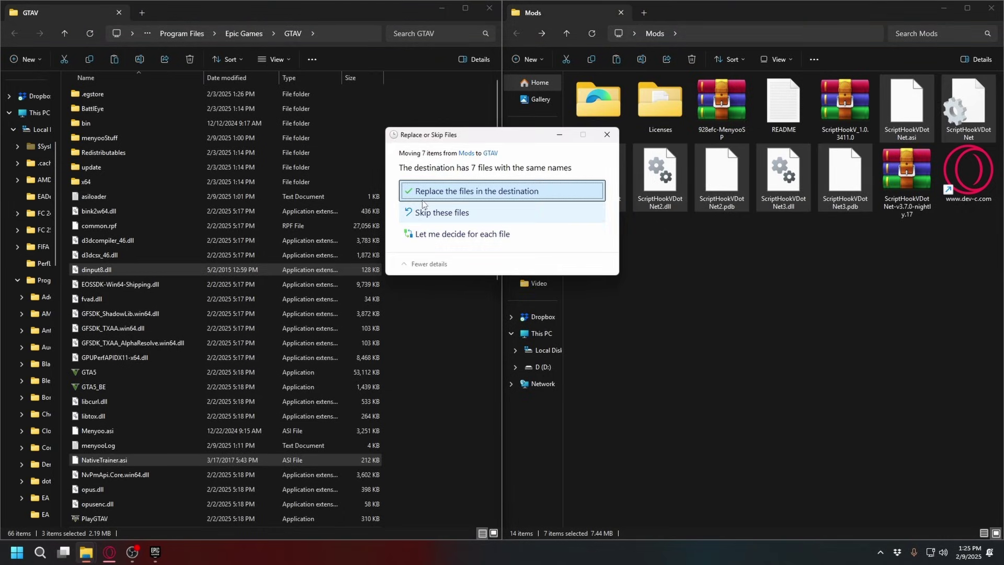
pyautogui.click(426, 195)
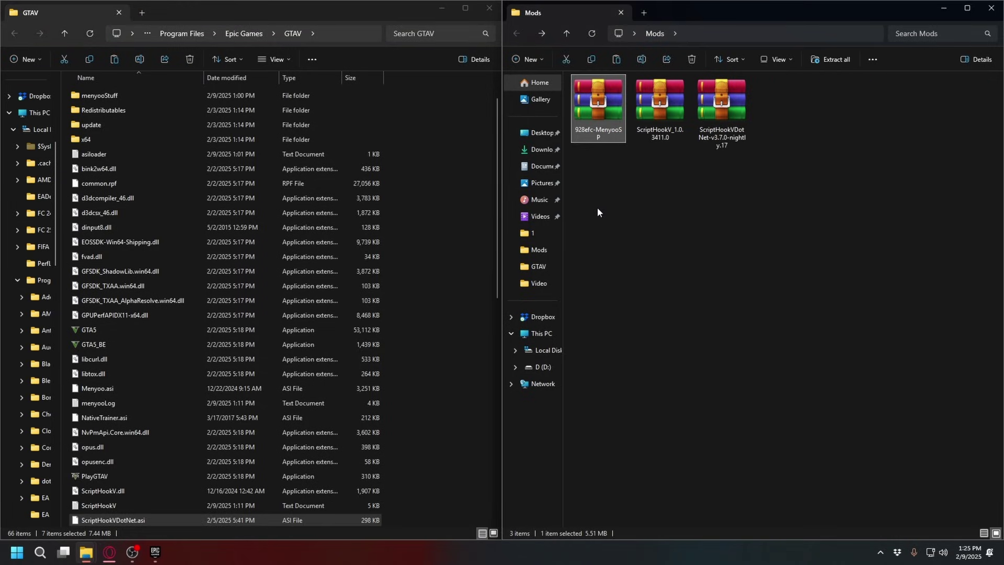
# Extract the 928efc-MenyooSP archive into the Mods folder with WinRAR Extract Here.
pyautogui.rightClick(591, 110)
pyautogui.moveTo(654, 307)
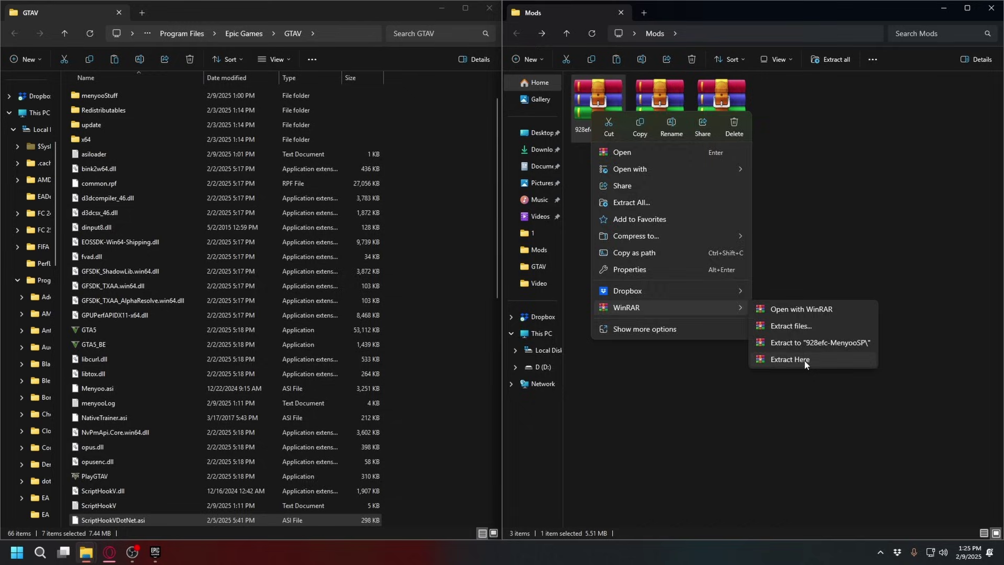
pyautogui.click(790, 359)
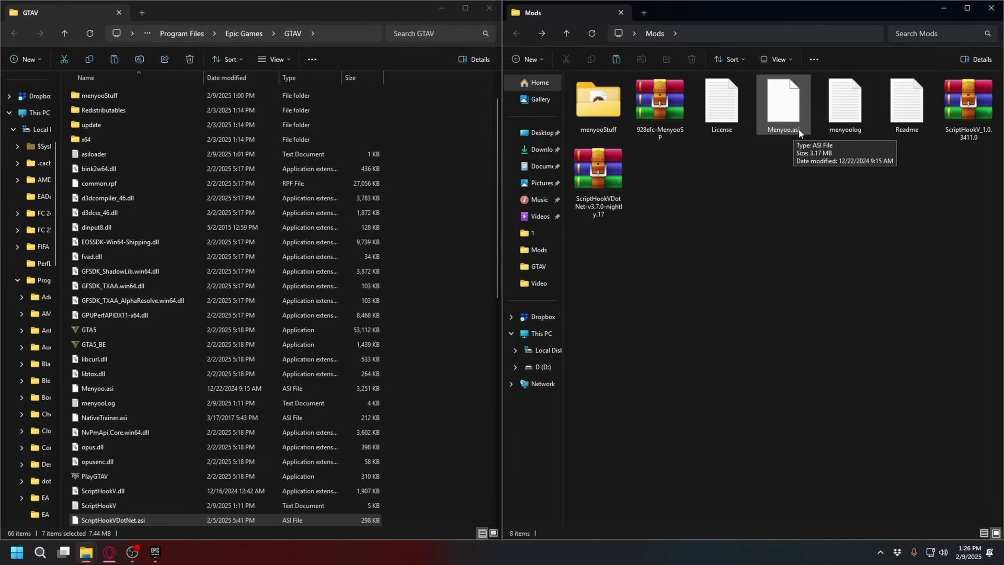
# Move Menyoo.asi and the menyooStuff folder into the GTAV folder.
pyautogui.click(785, 112)
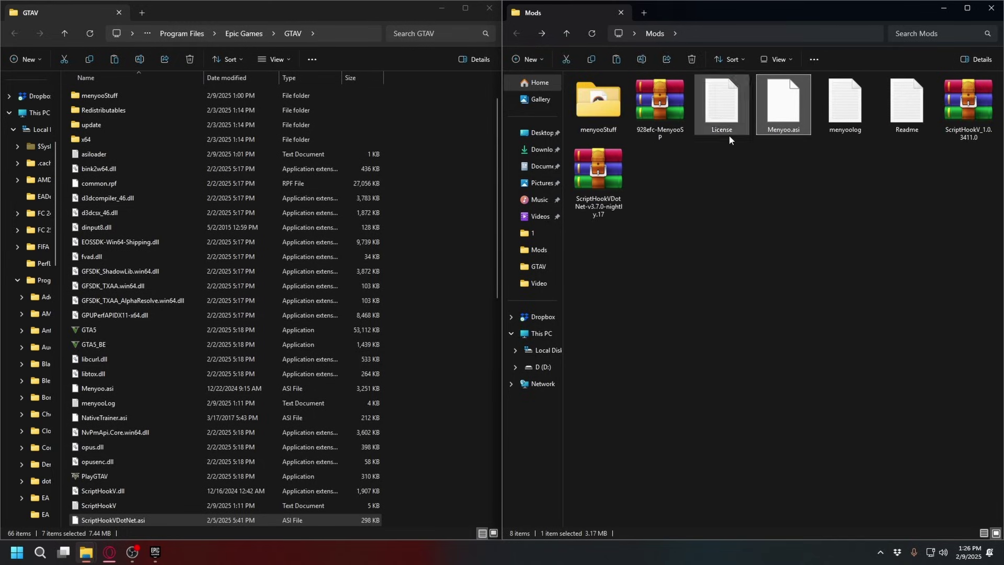
pyautogui.keyDown('ctrl'); pyautogui.click(593, 112); pyautogui.keyUp('ctrl')
pyautogui.moveTo(596, 110); pyautogui.dragTo(454, 169)
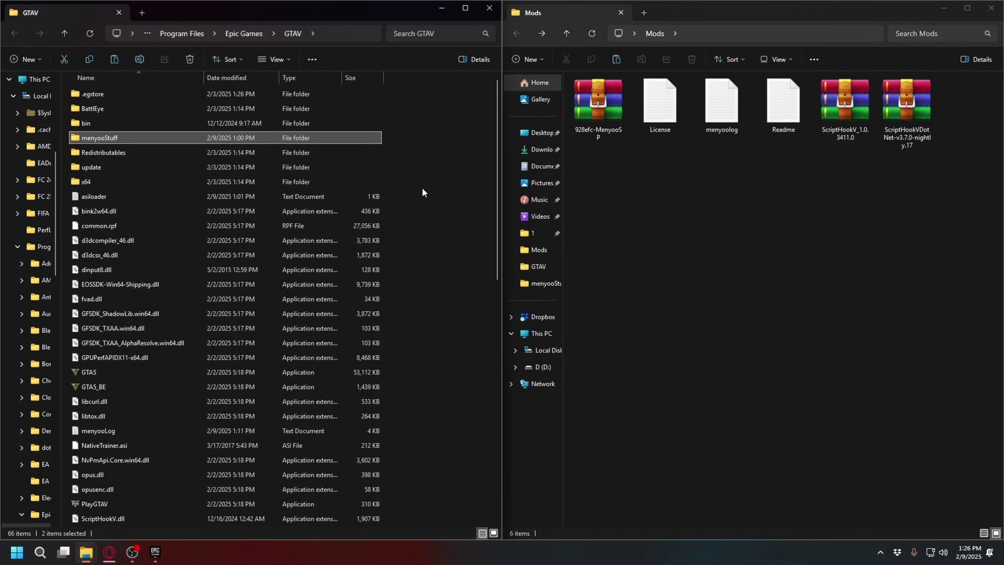
pyautogui.click(423, 189)
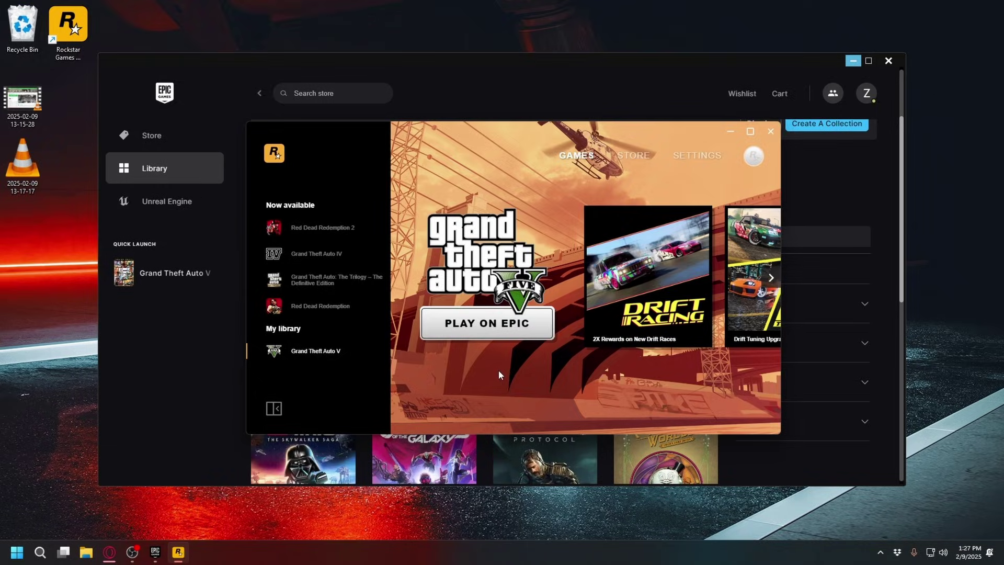
# Minimize Epic Games and view the Rockstar launcher settings down to BattlEye.
pyautogui.click(155, 551)
pyautogui.moveTo(178, 552)
pyautogui.click(697, 157)
pyautogui.scroll(-3, 513, 259)
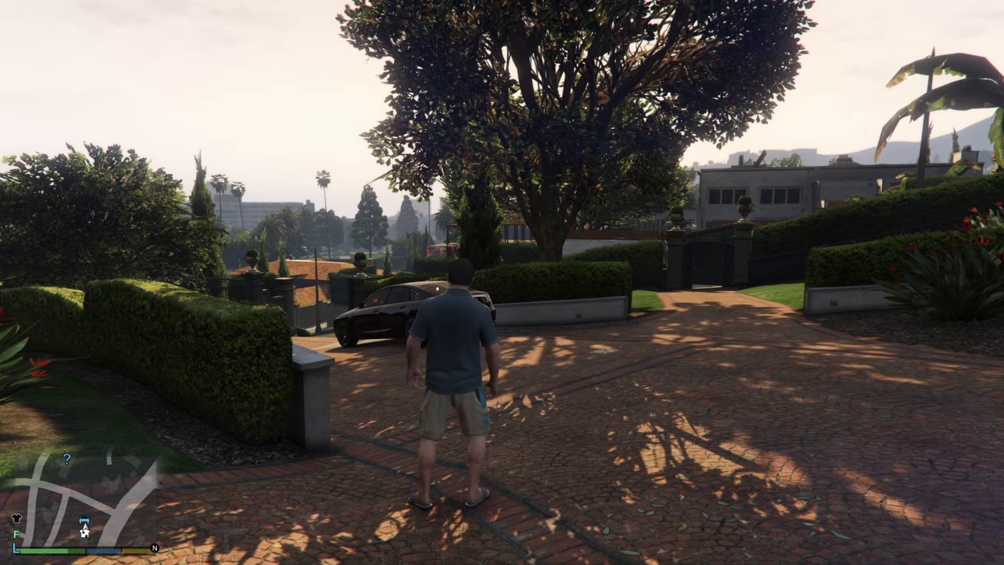
# Open Menyoo with F8, enter Weather Options and move to ExtraSunny.
pyautogui.press('F8')
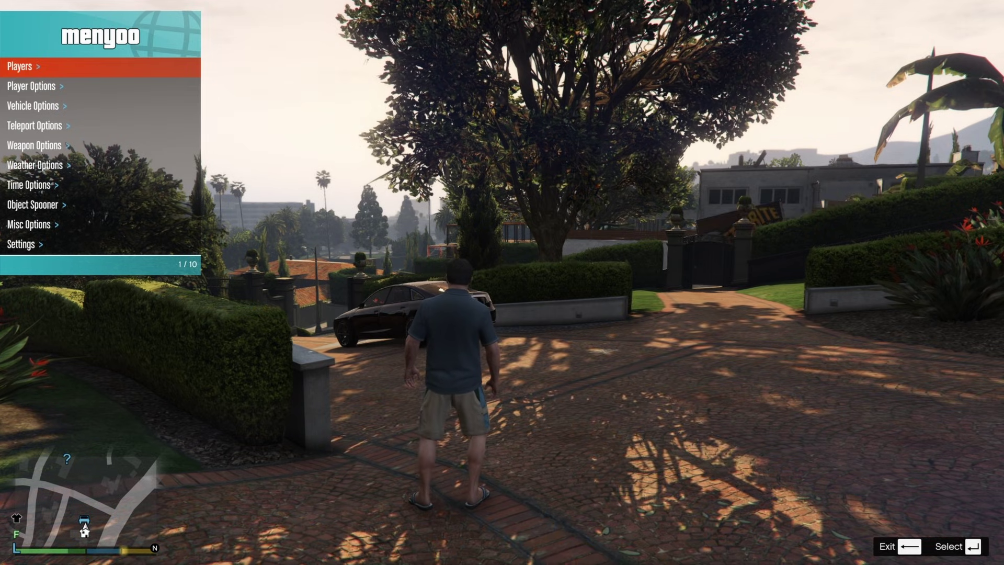
pyautogui.press('Down')
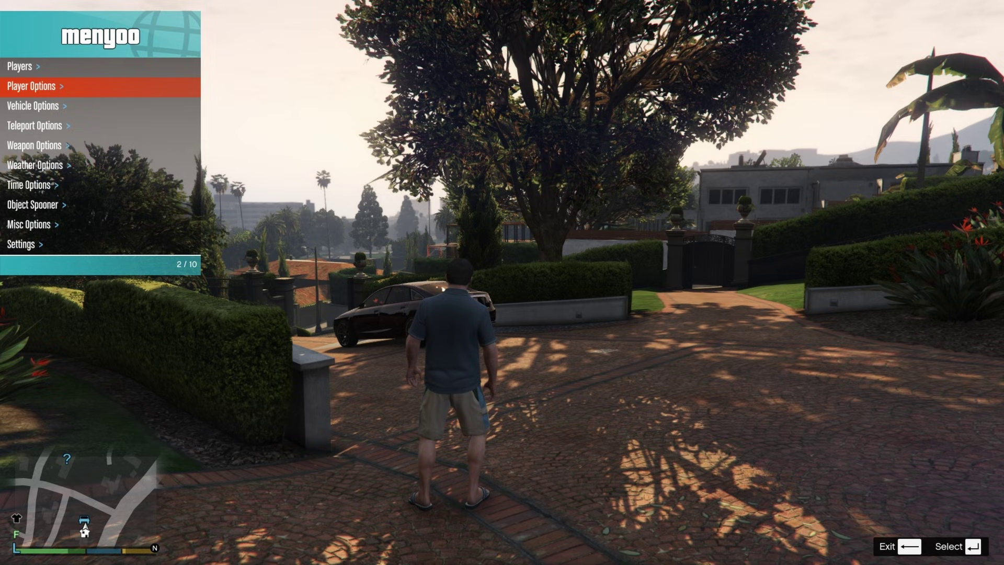
pyautogui.press('Down')
pyautogui.press('Down')
pyautogui.press('Down')
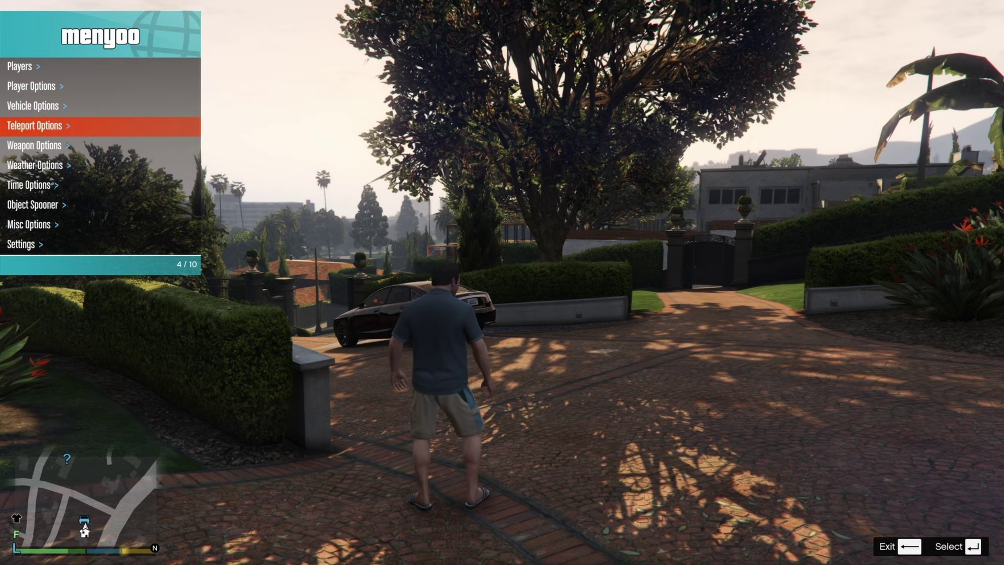
pyautogui.press('Down')
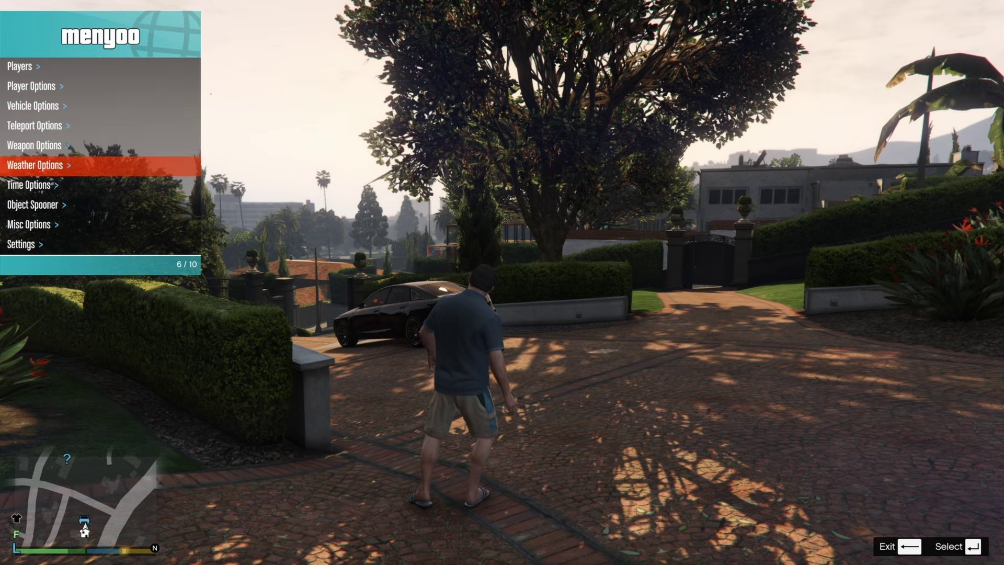
pyautogui.press('Return')
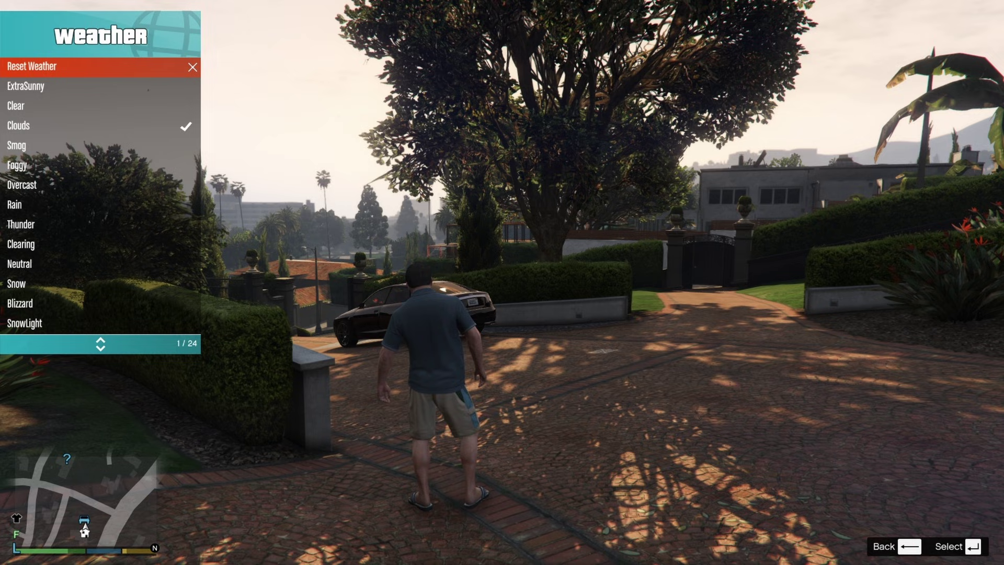
pyautogui.press('Down')
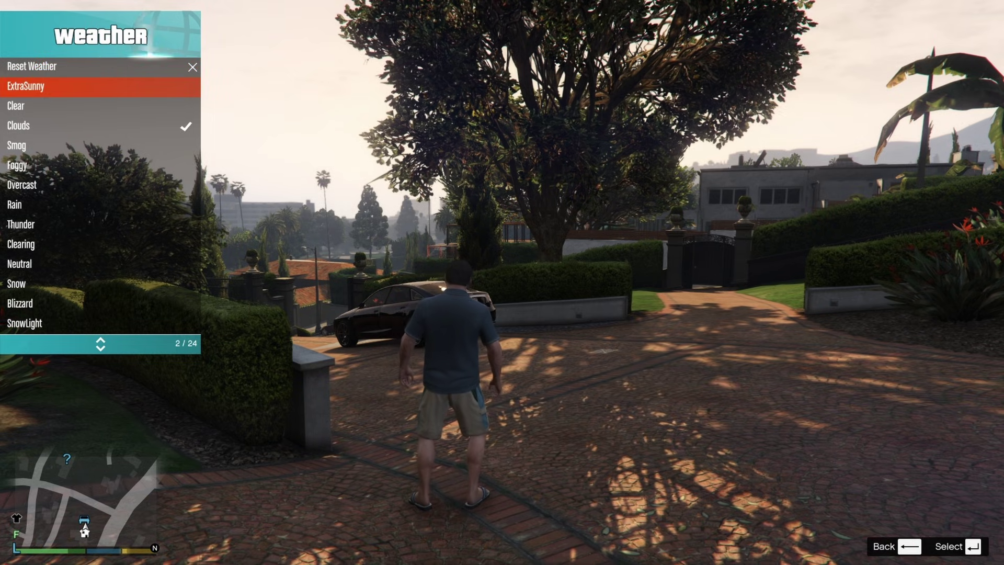